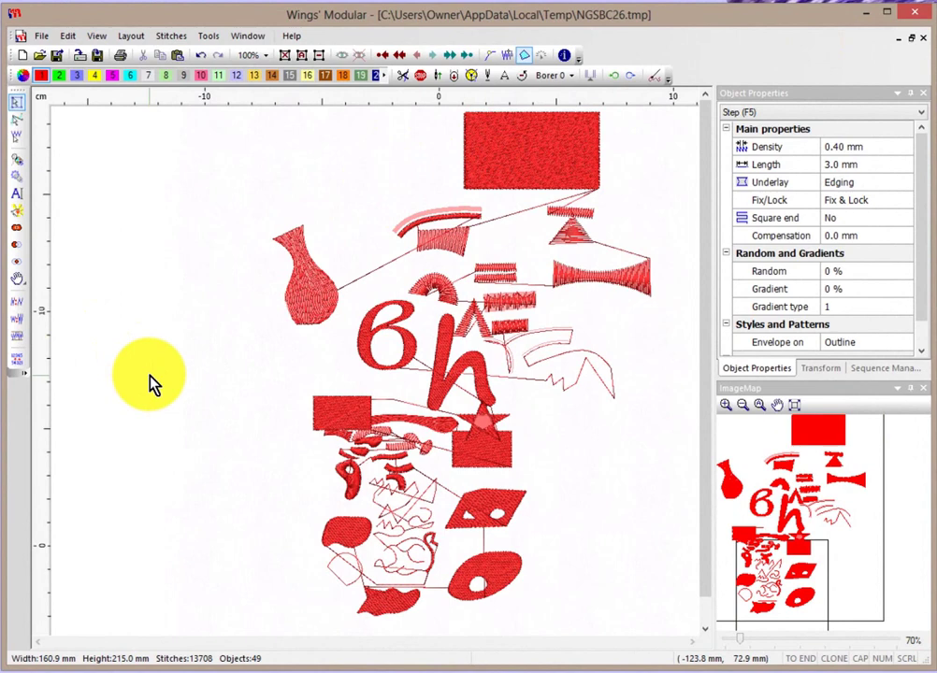
- Select the small red step-fill rectangle at the left of the lower cluster
left_click(340, 411)
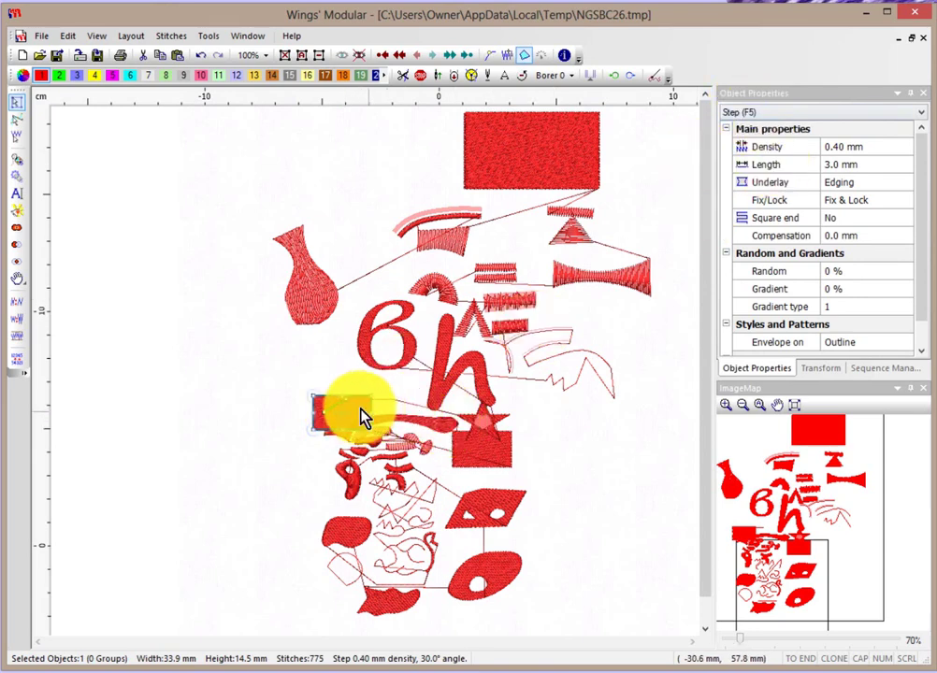
- Nudge the red rectangle slightly up-left and zoom in to about 430% on it
left_click_drag(362, 415, 318, 378)
scroll(318, 377, "up", 1)
scroll(318, 377, "up", 5)
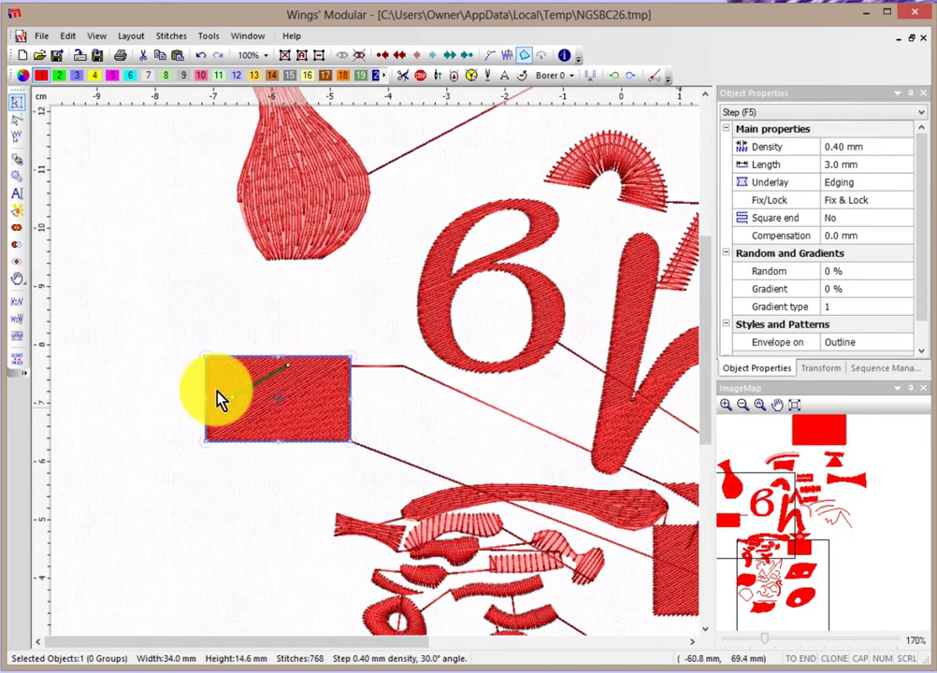
scroll(219, 398, "up", 7)
scroll(219, 397, "up", 1)
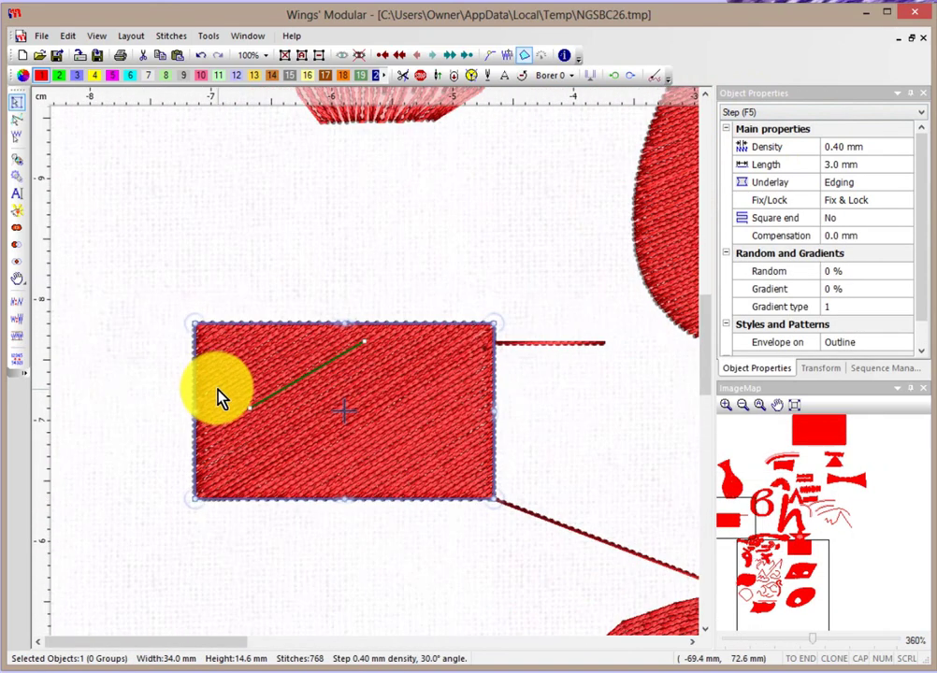
scroll(219, 398, "up", 1)
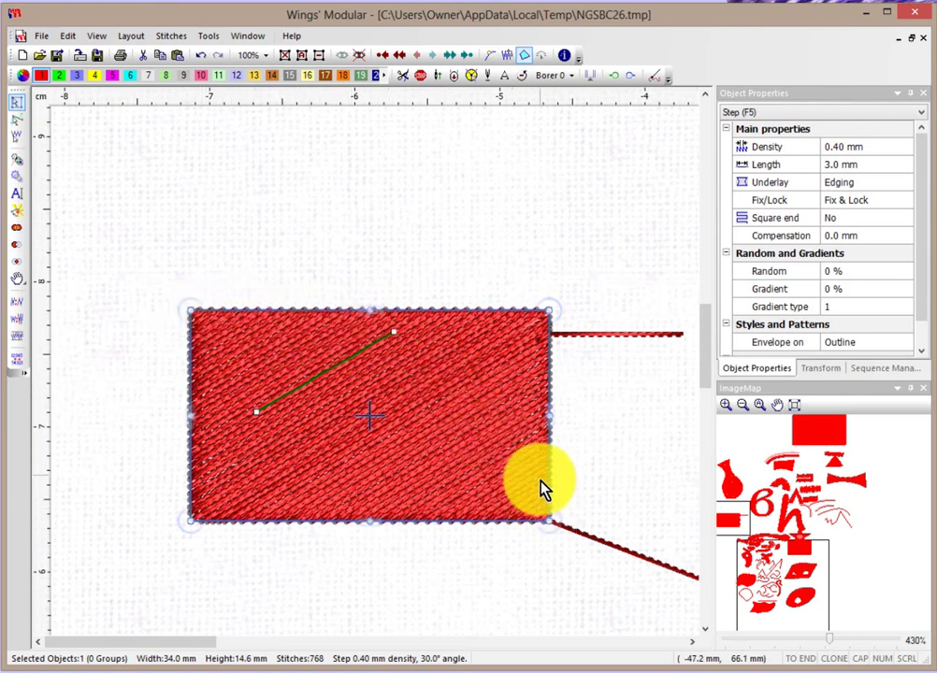
- Set the rectangle's density gradient to 100%
left_click(828, 290)
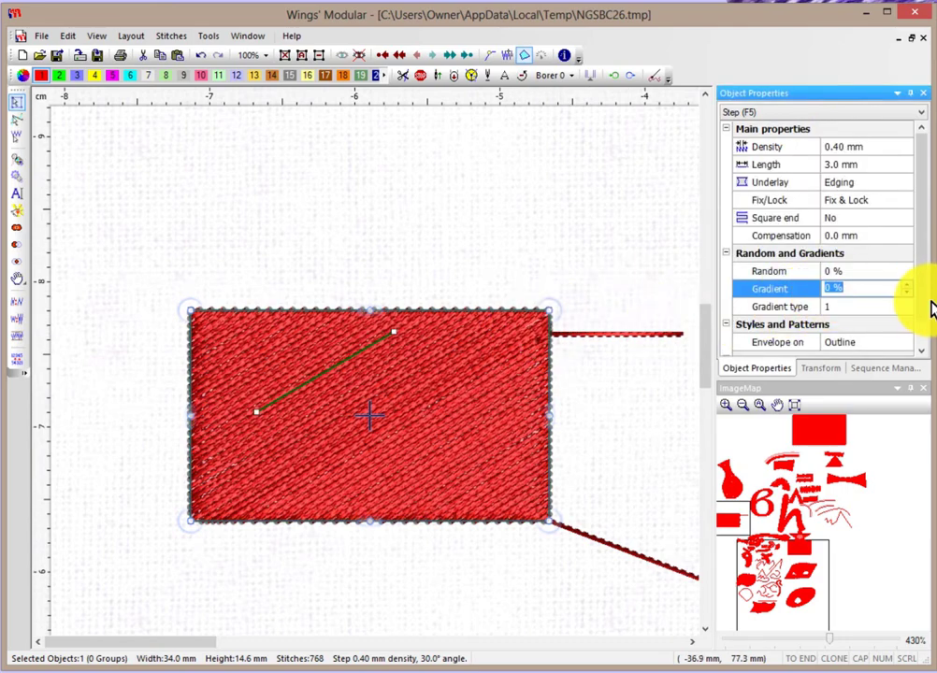
type("100")
key("Return")
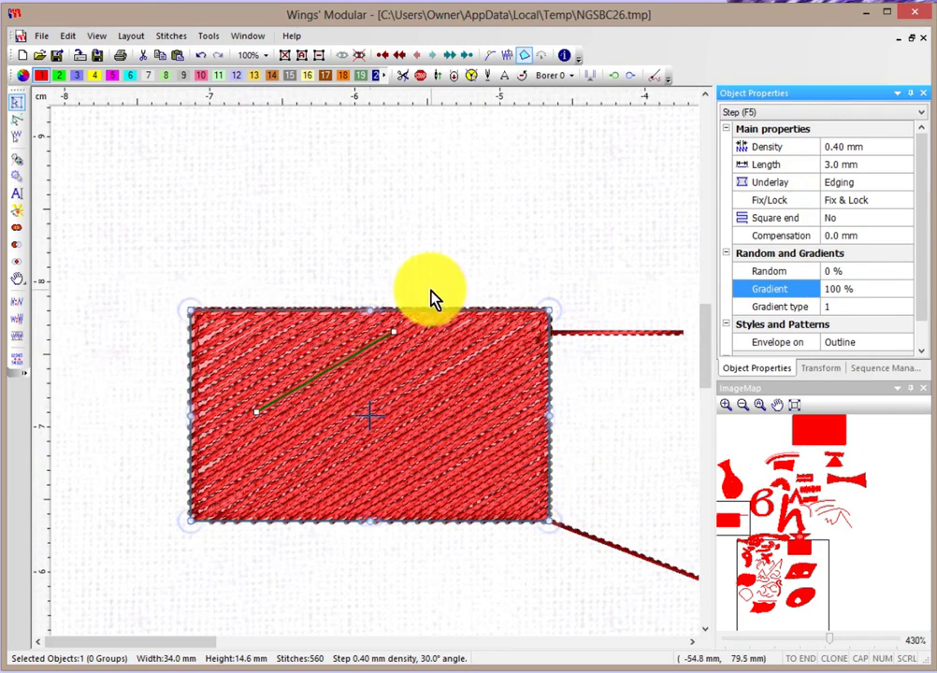
- Deselect the rectangle and switch to the flat hatched outline view
left_click_drag(394, 332, 437, 330)
left_click(449, 276)
key("t")
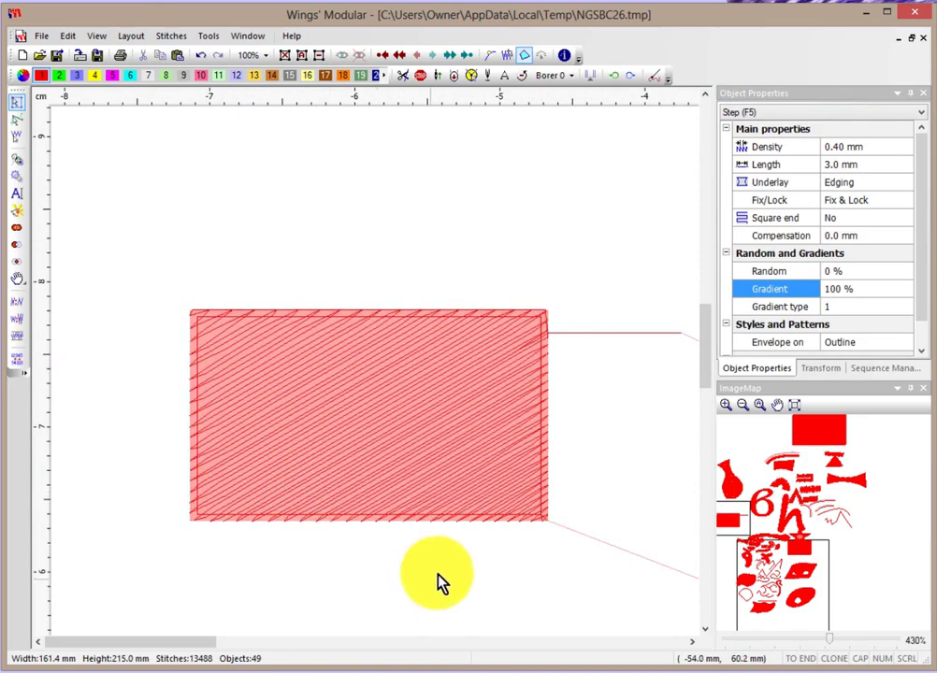
- Raise the rectangle's gradient to 300% and deselect to preview it
scroll(261, 561, "up", 2)
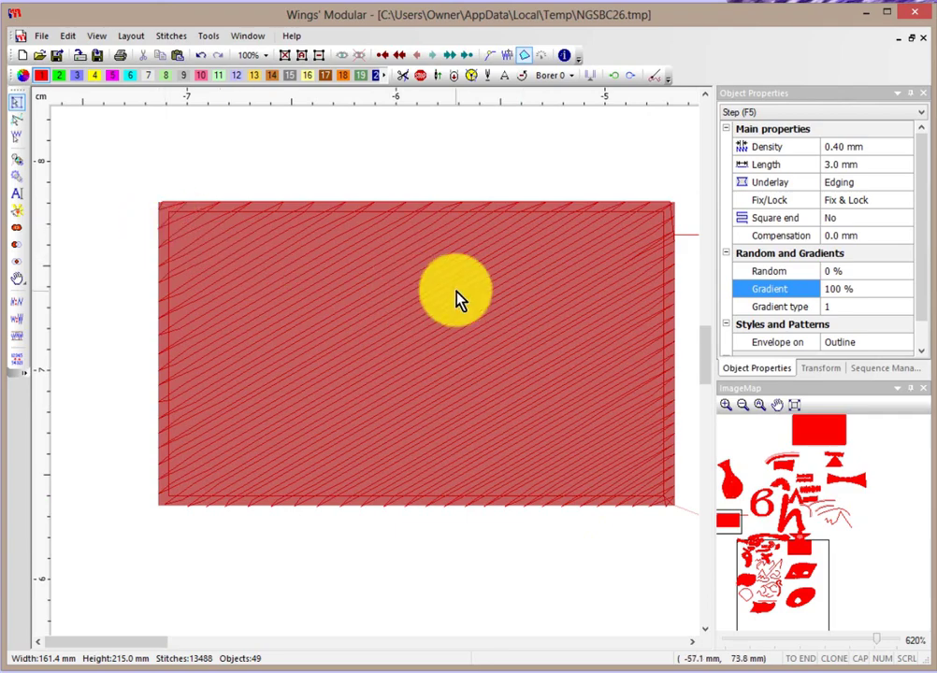
left_click(456, 320)
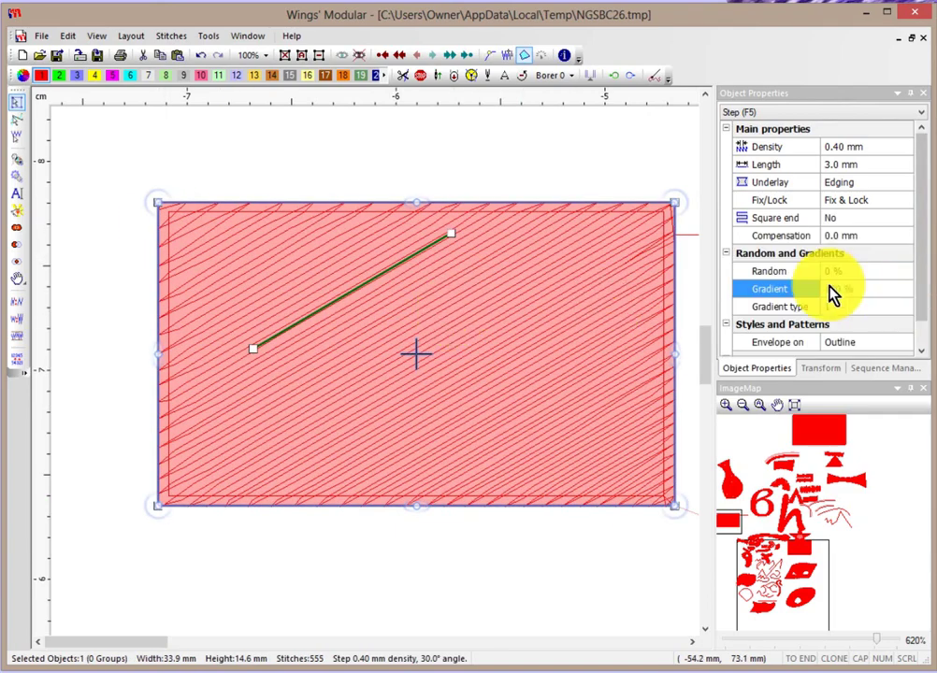
left_click(832, 290)
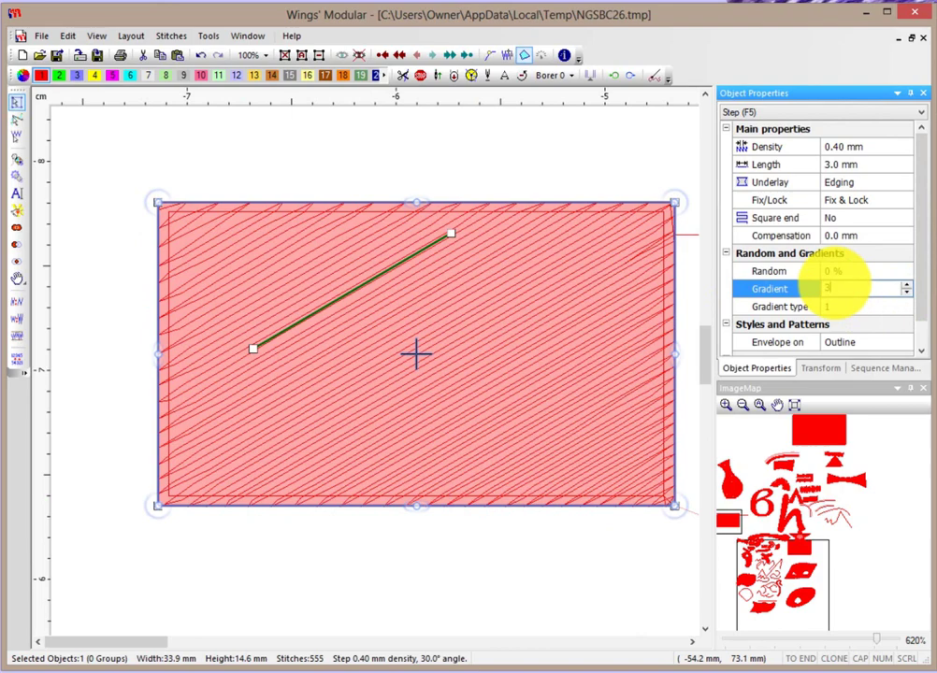
key("Return")
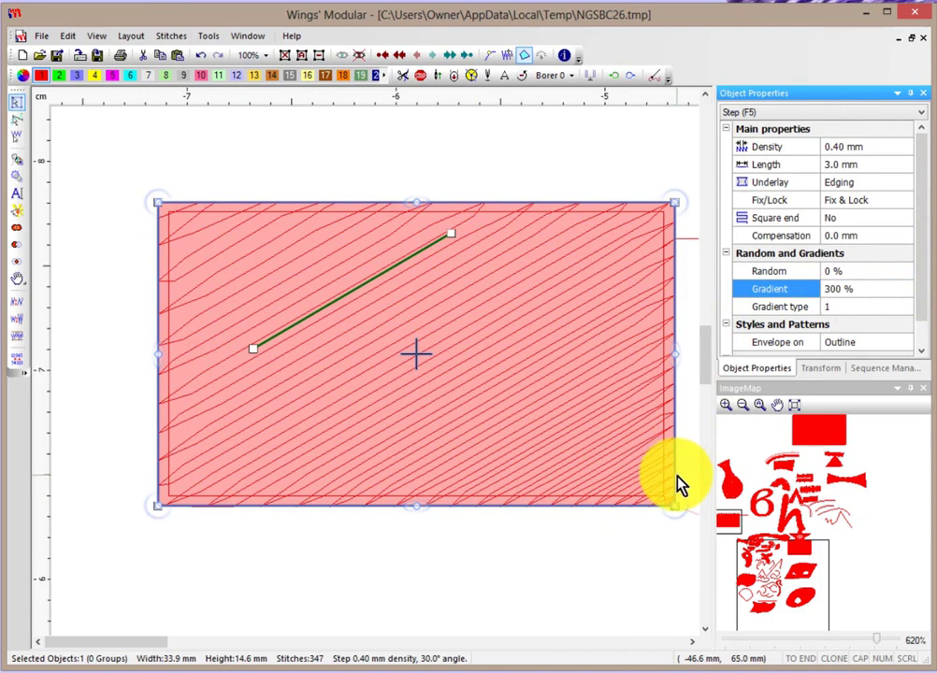
left_click(89, 246)
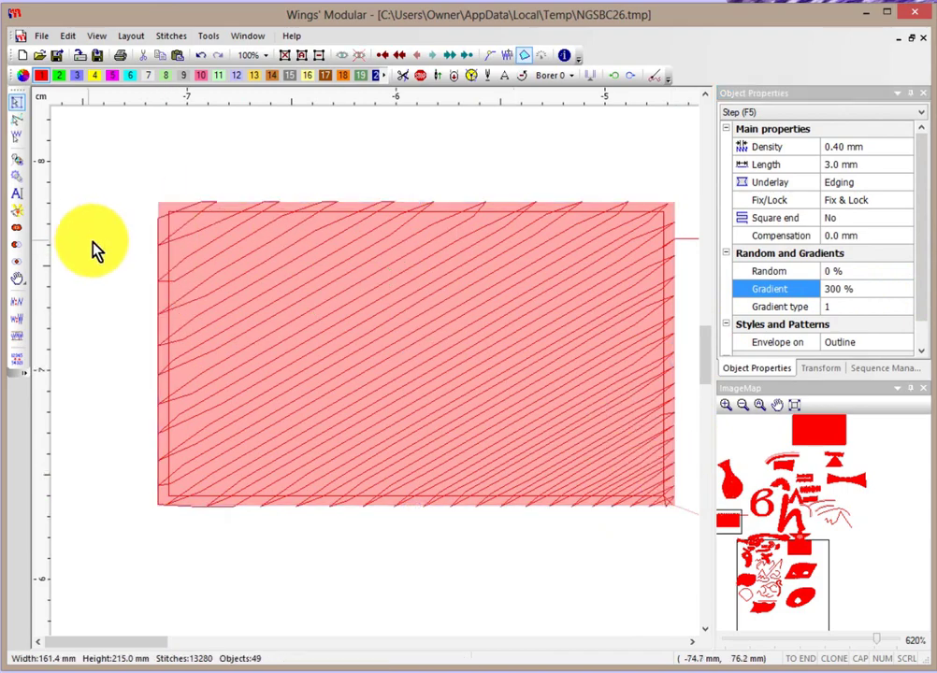
- Change the rectangle's underlay to Tacking, then deselect it
left_click(467, 308)
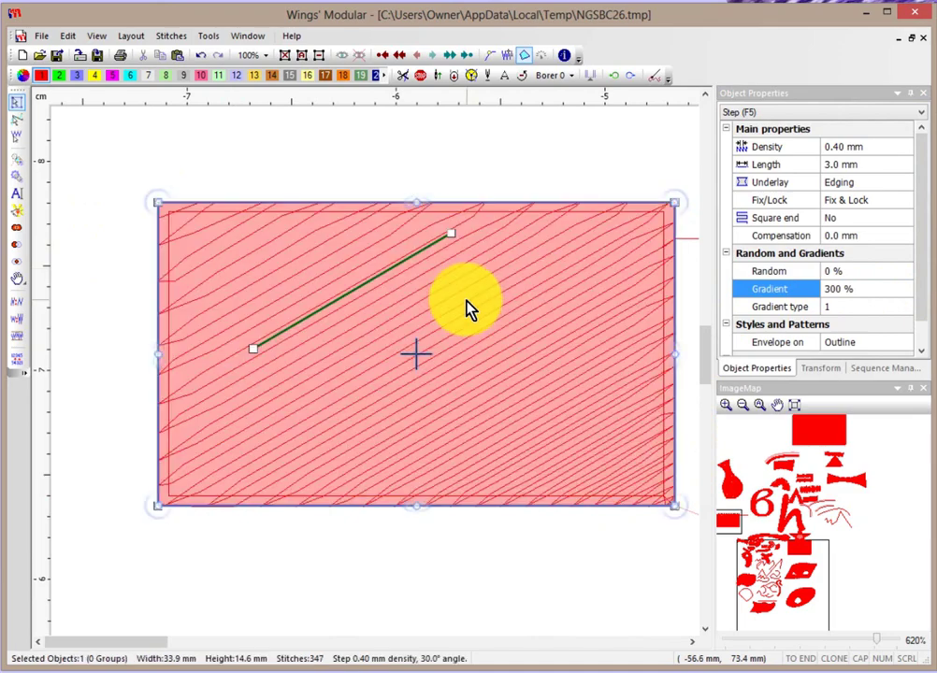
left_click(837, 186)
left_click(760, 223)
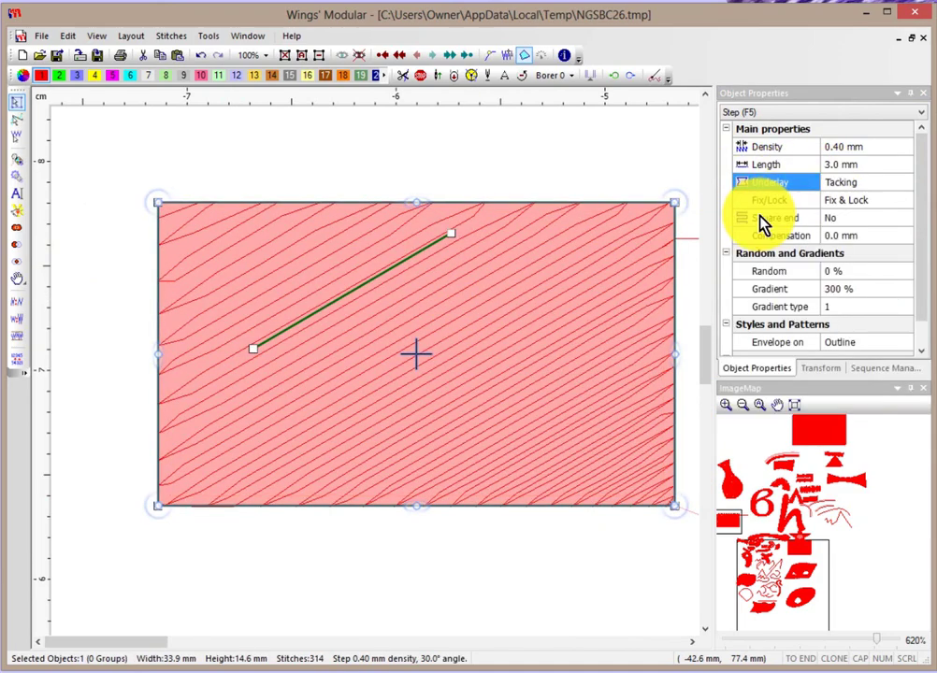
left_click(529, 159)
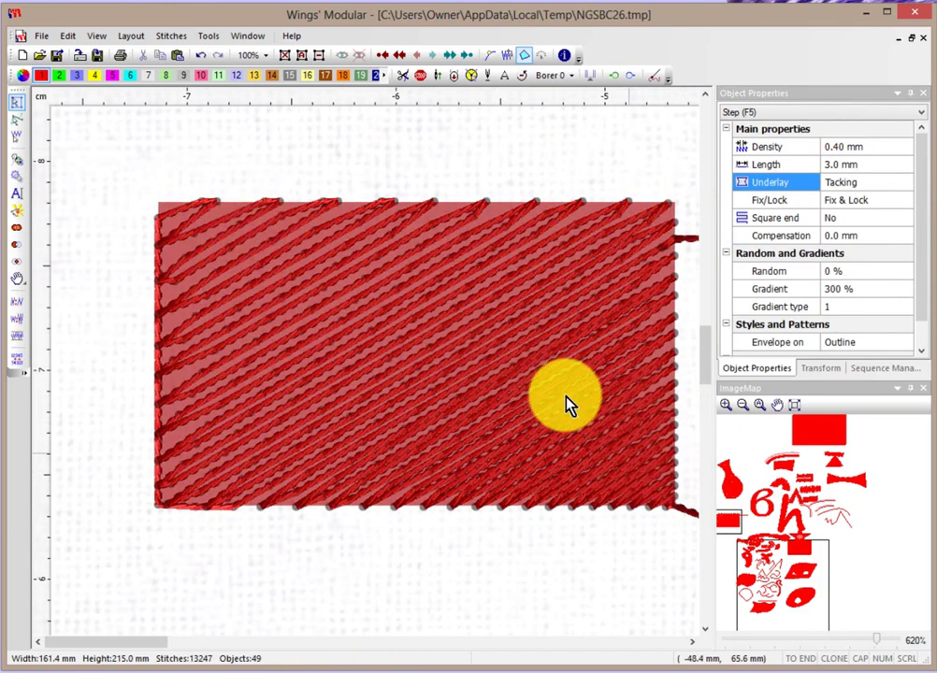
- Enlarge the rectangle up-left to 52.7 × 22.6 mm and bring up the gradient type choices
scroll(374, 287, "down", 2)
left_click(371, 290)
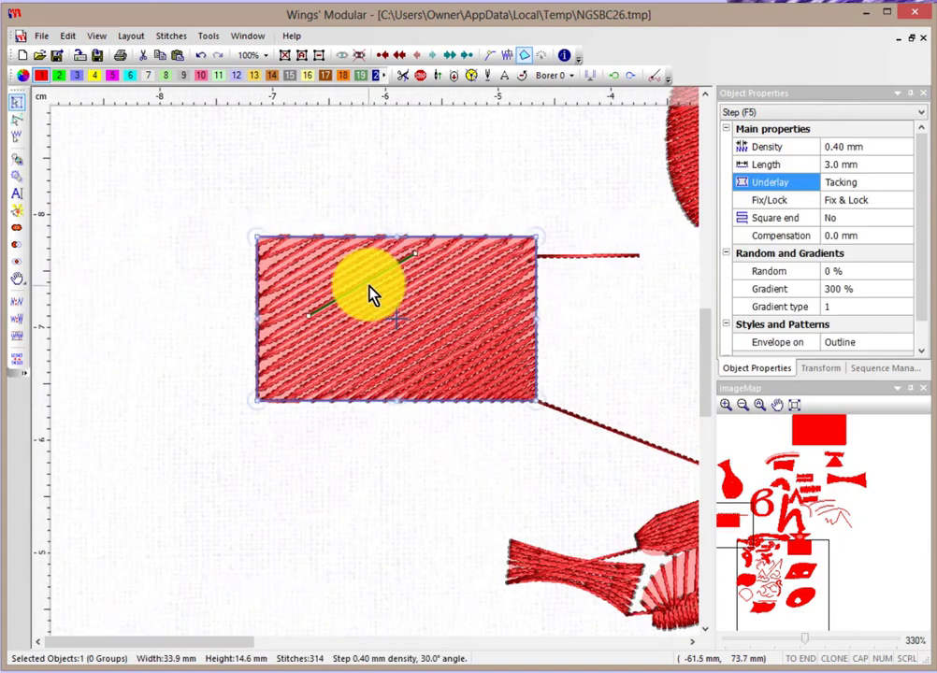
left_click_drag(256, 237, 105, 150)
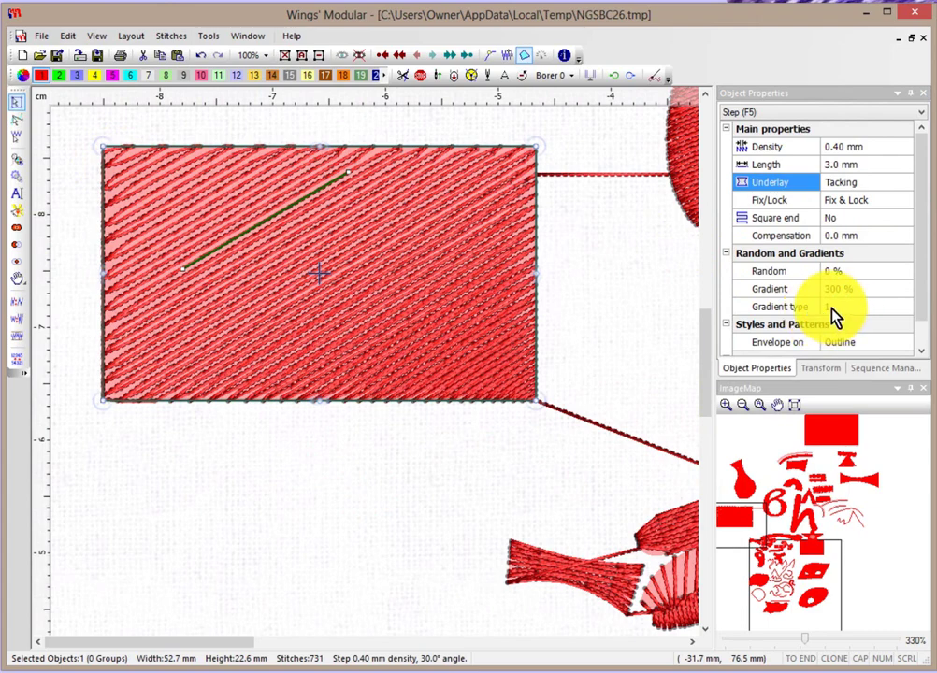
left_click(835, 313)
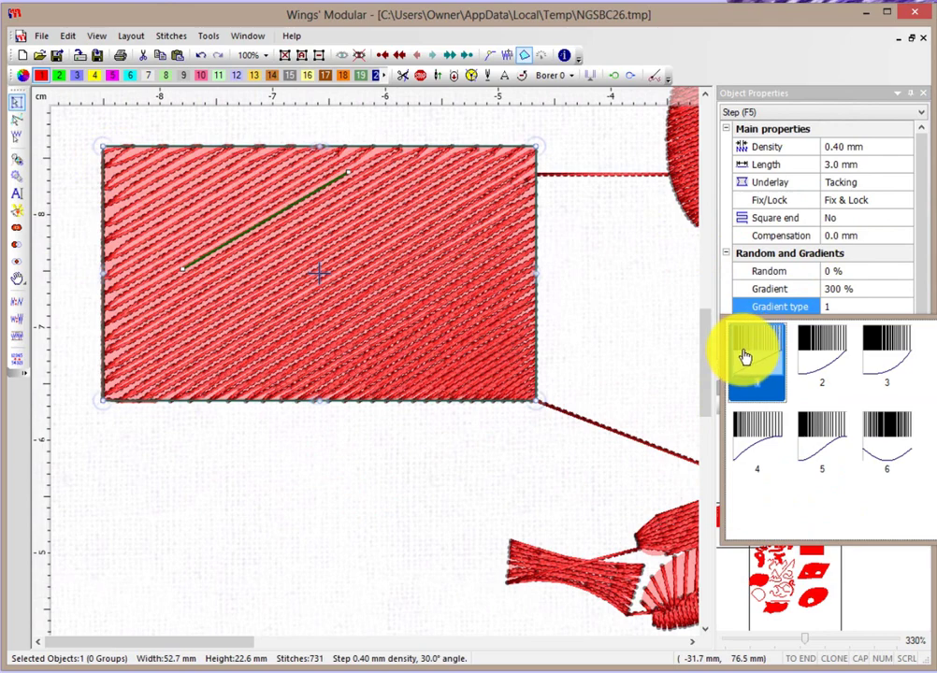
- Try gradient types 2 and 5 on the rectangle, undoing and redoing the first change
left_click(832, 350)
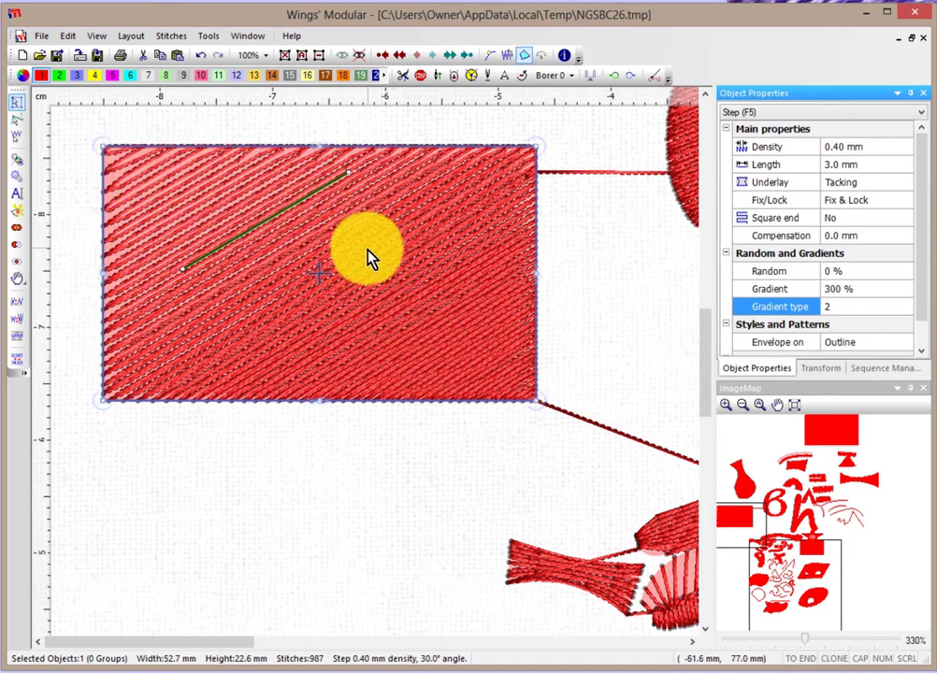
left_click(201, 57)
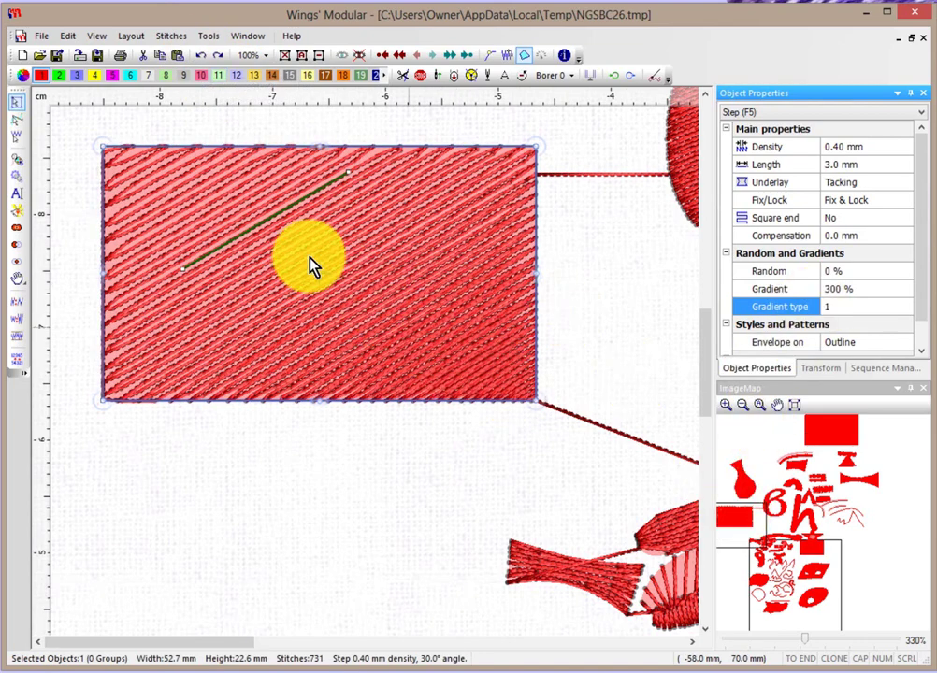
left_click(217, 56)
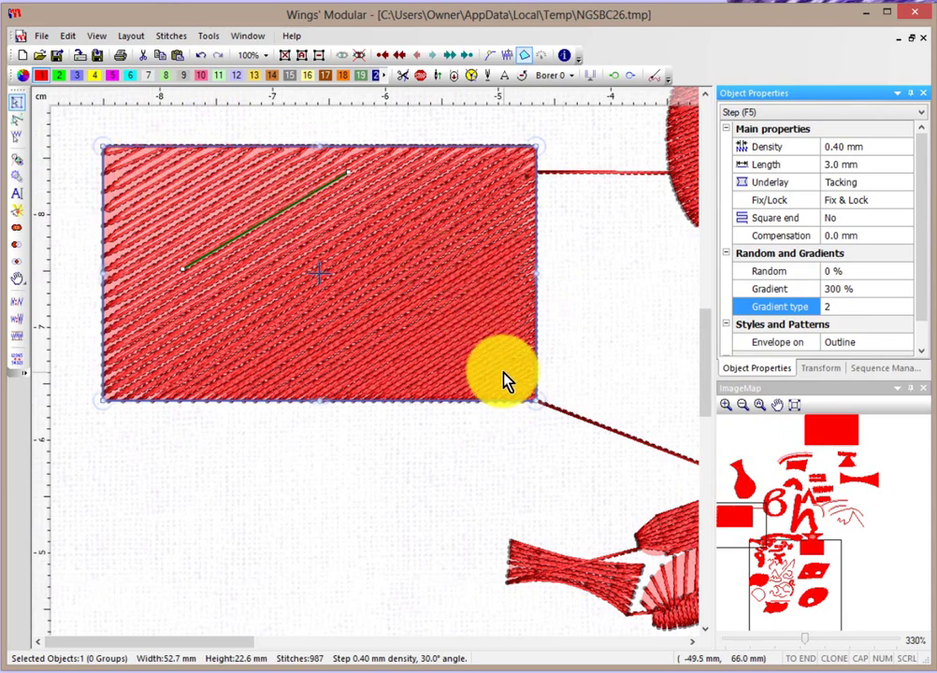
left_click(830, 317)
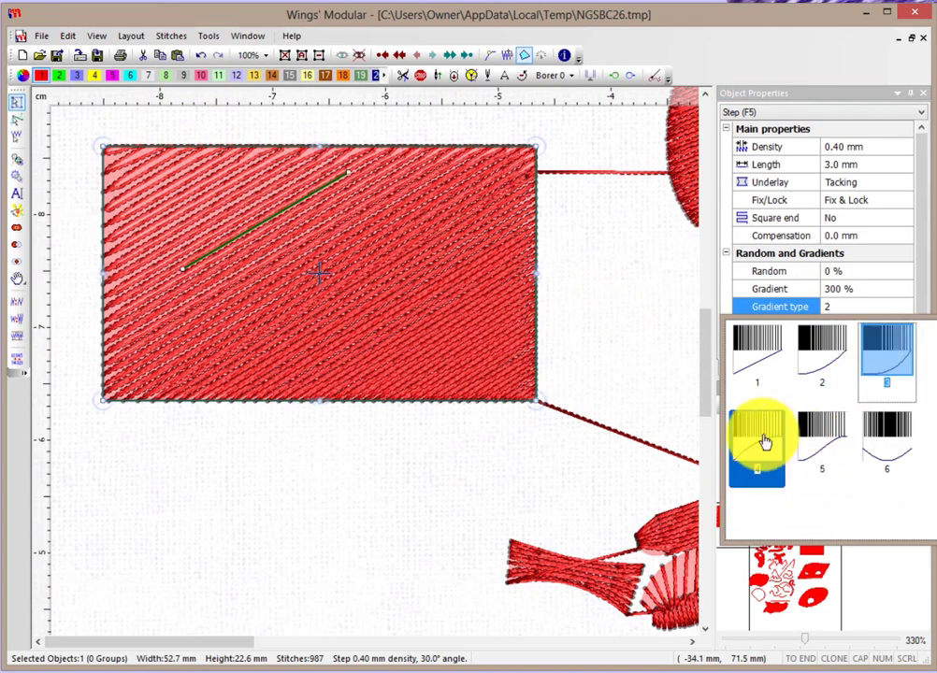
left_click(822, 452)
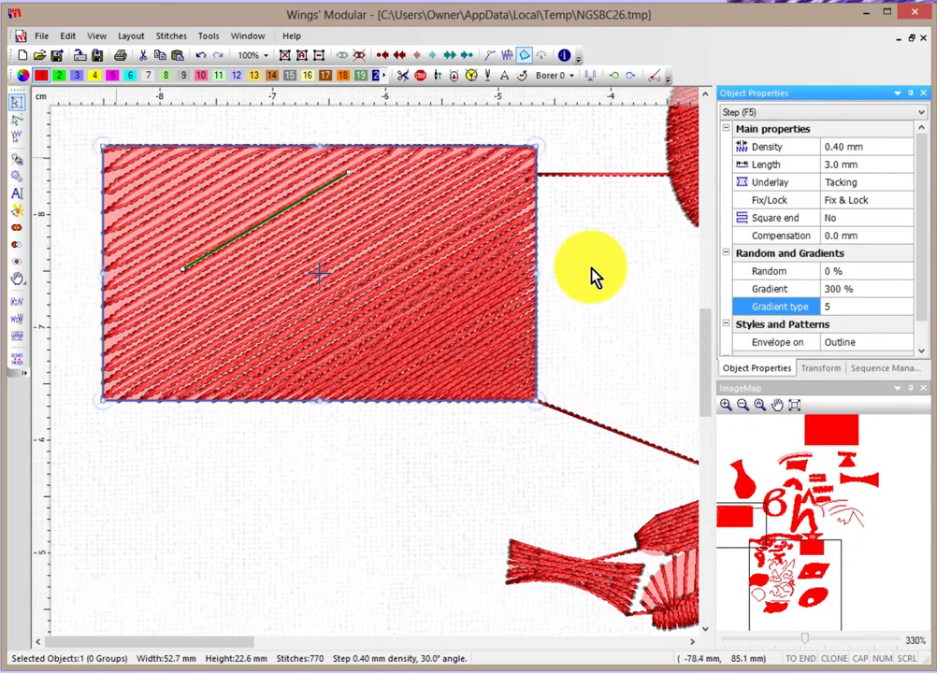
- Settle on the 1 hi-lo-hi gradient type for the 300% gradient
left_click(827, 310)
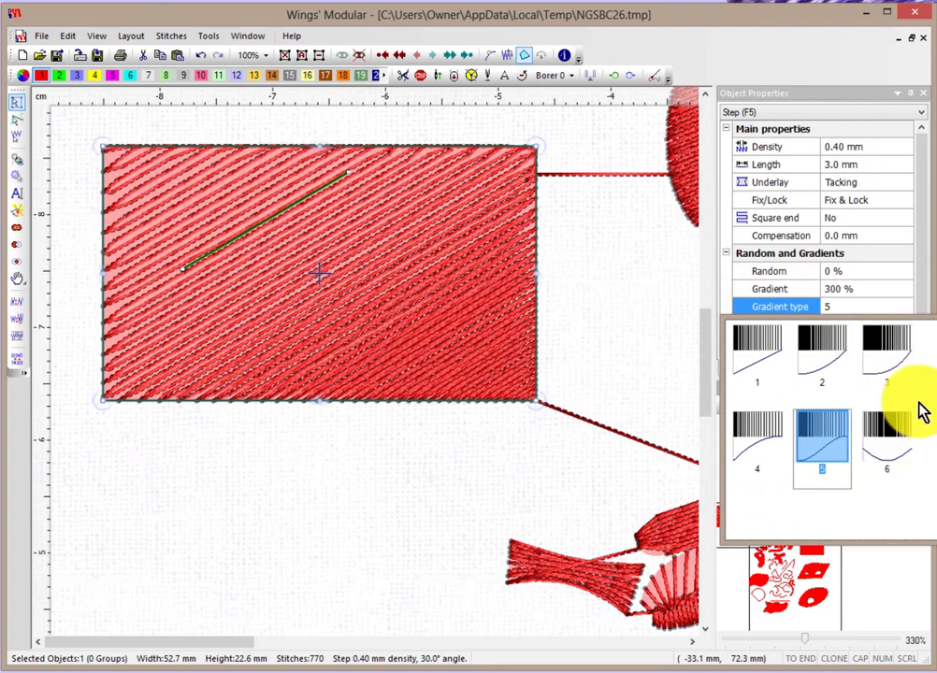
scroll(927, 384, "down", 1)
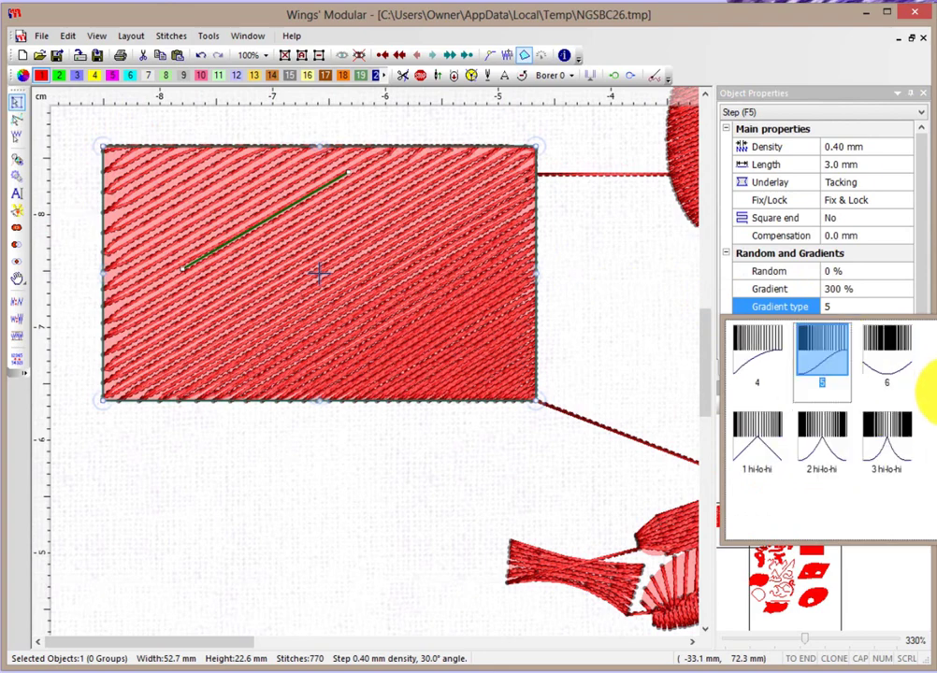
left_click(758, 441)
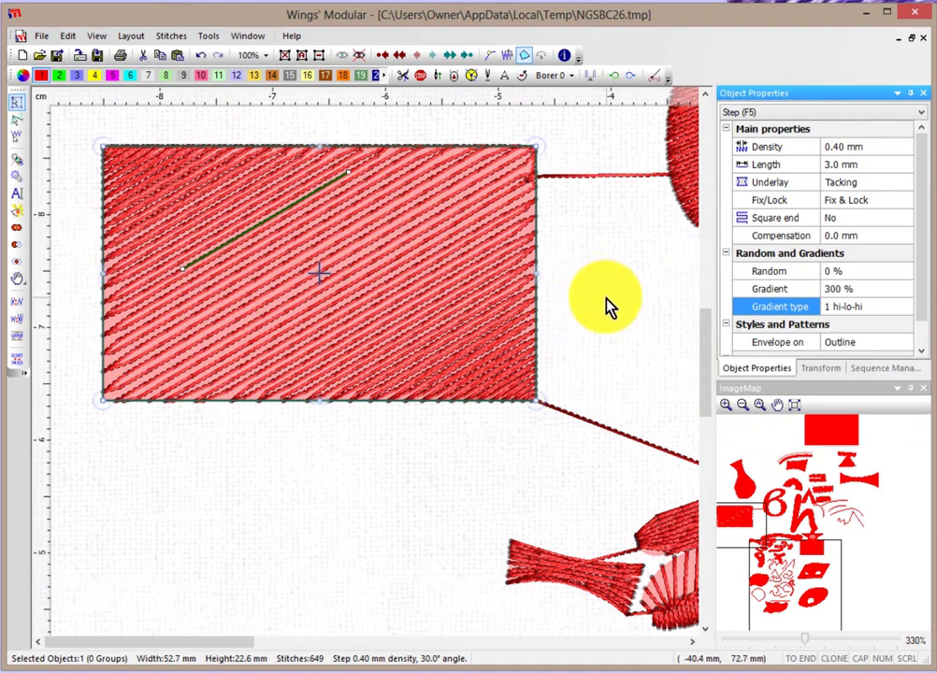
left_click(174, 60)
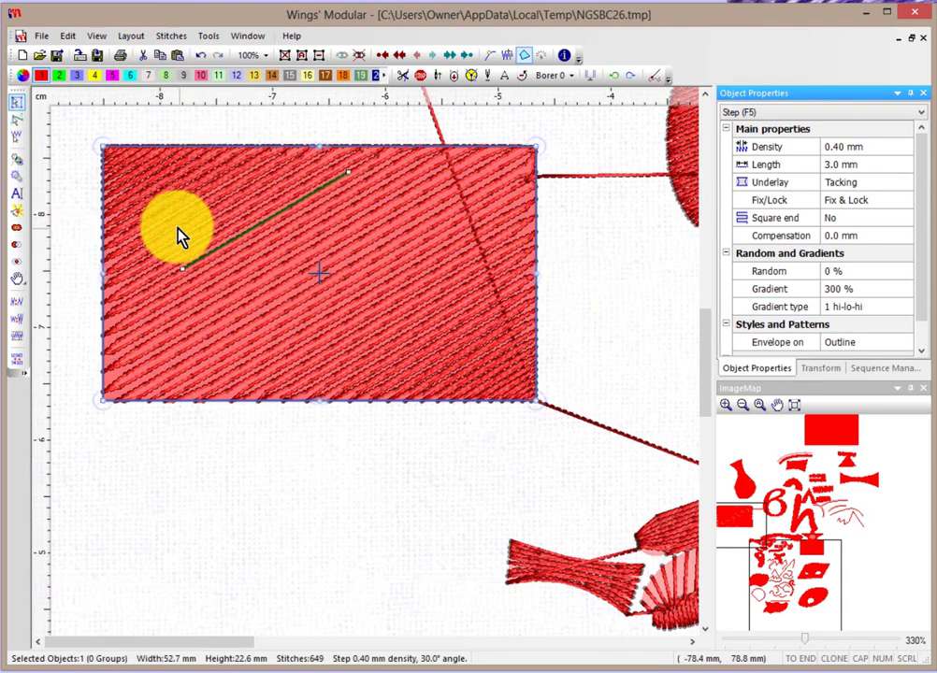
- Recolour the rectangle yellow with colour 4 and try the 2 hi-lo-hi gradient type
left_click(95, 75)
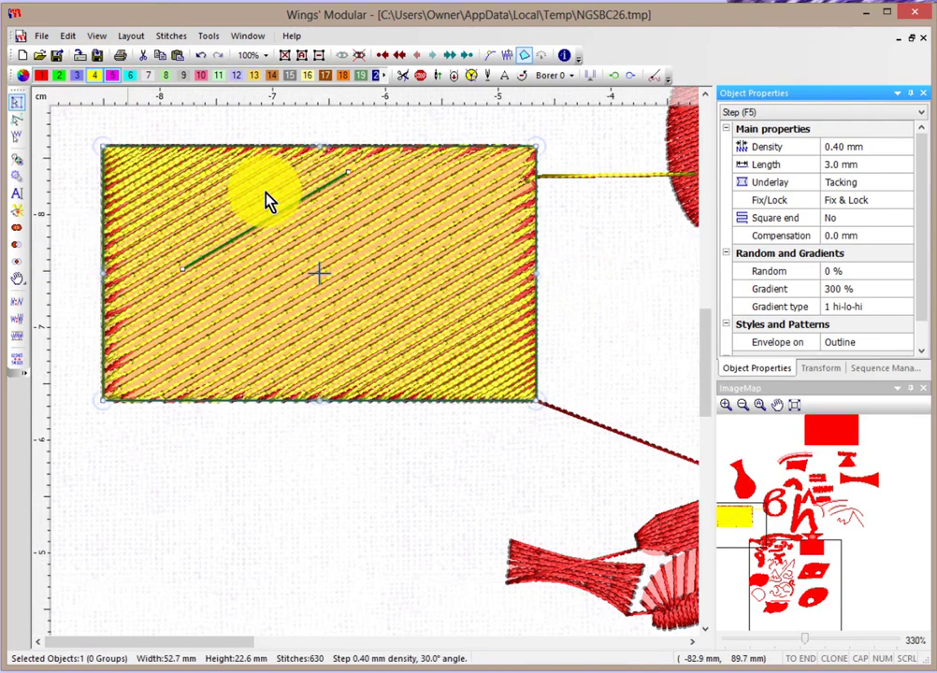
left_click(837, 307)
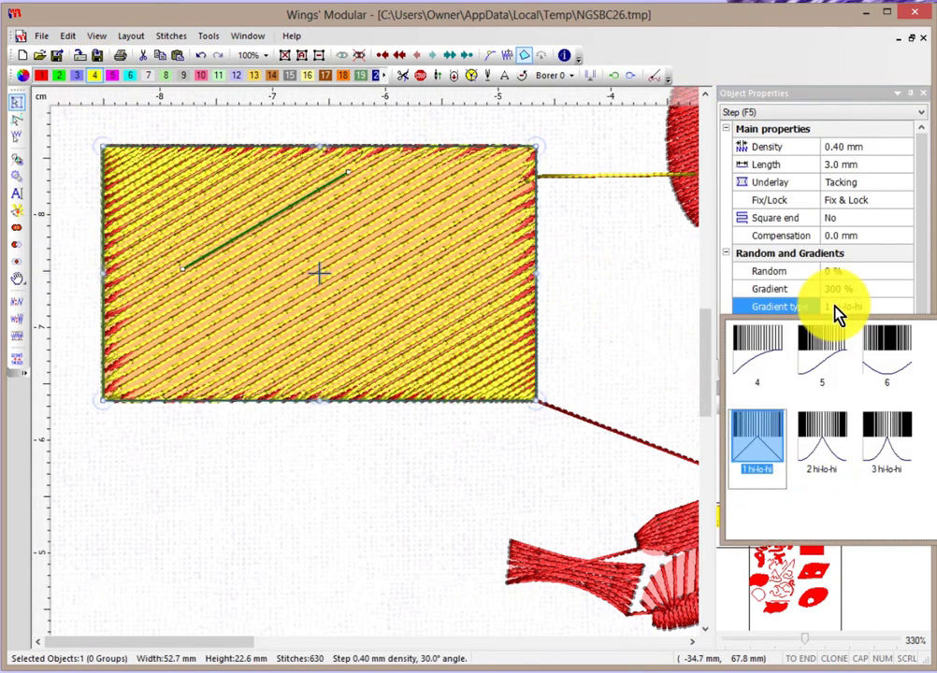
left_click(826, 445)
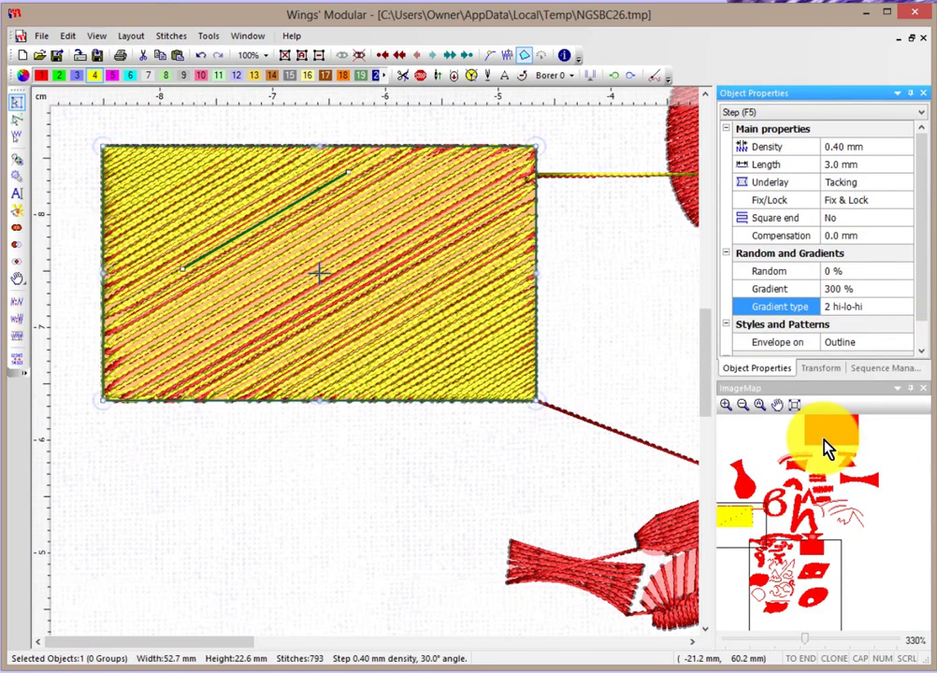
- Switch the gradient type to 1 lo-hi-lo and deselect the rectangle
left_click(853, 313)
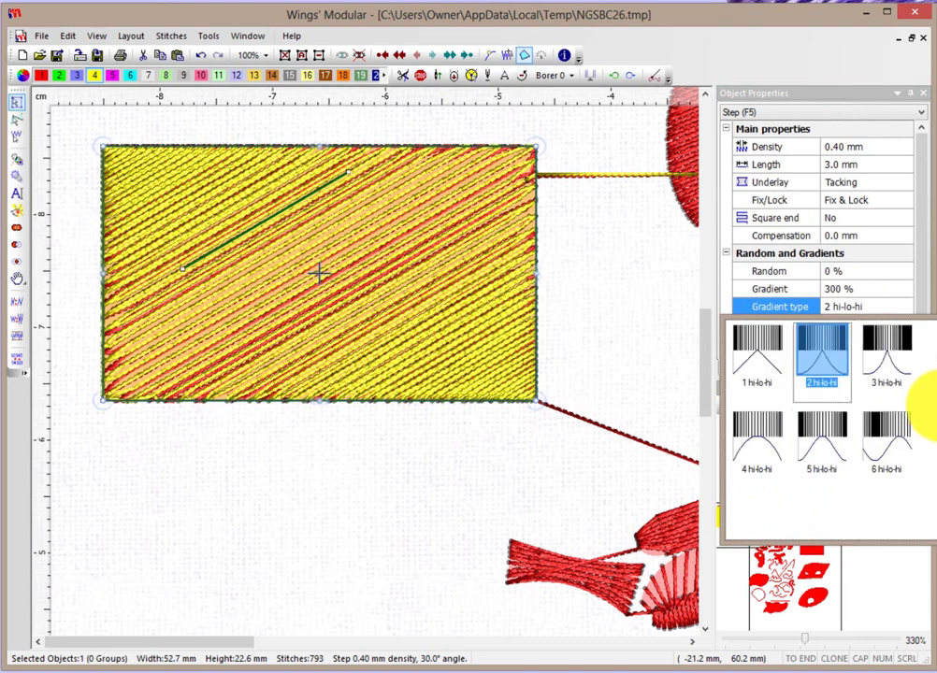
scroll(928, 425, "down", 1)
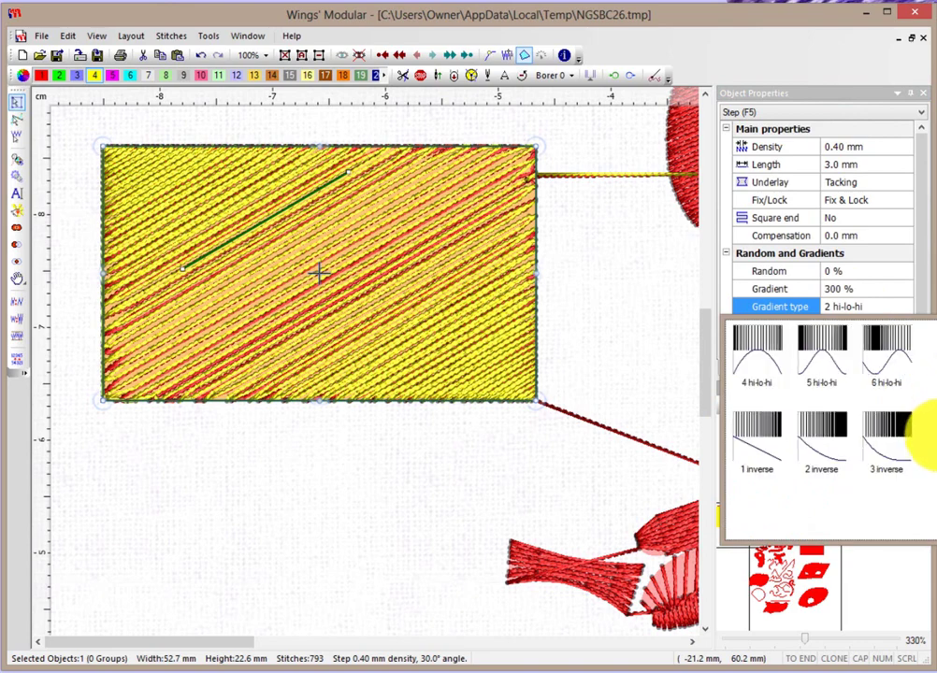
scroll(928, 430, "down", 1)
scroll(924, 450, "down", 1)
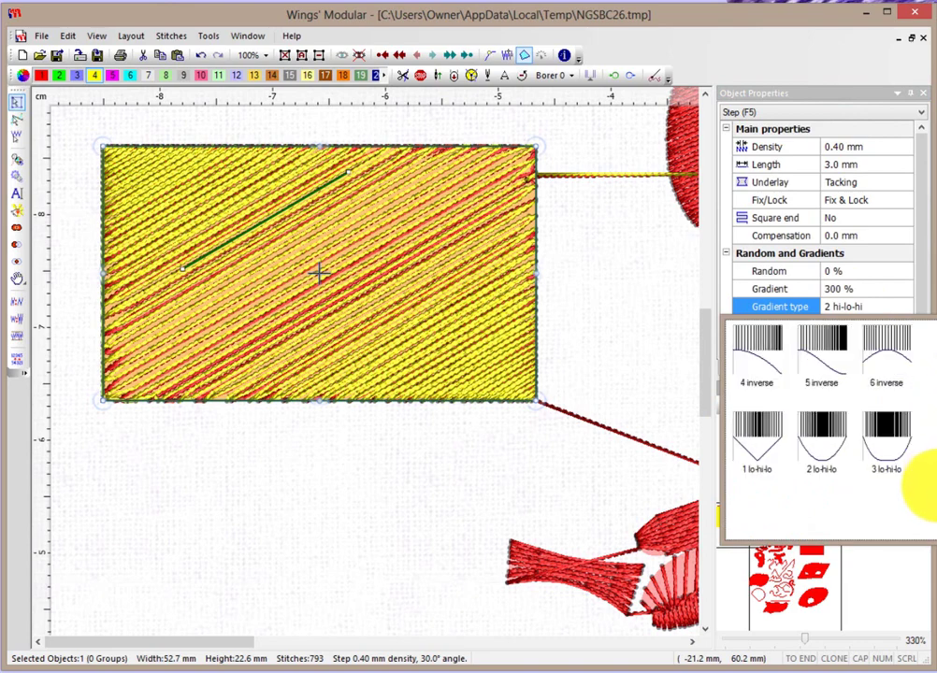
left_click(753, 430)
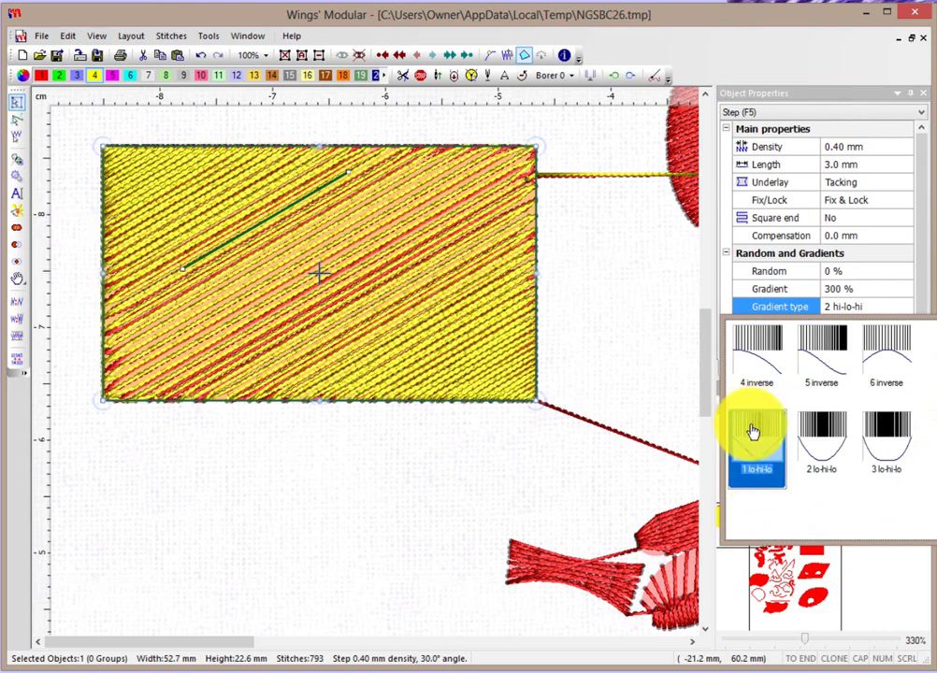
left_click(263, 540)
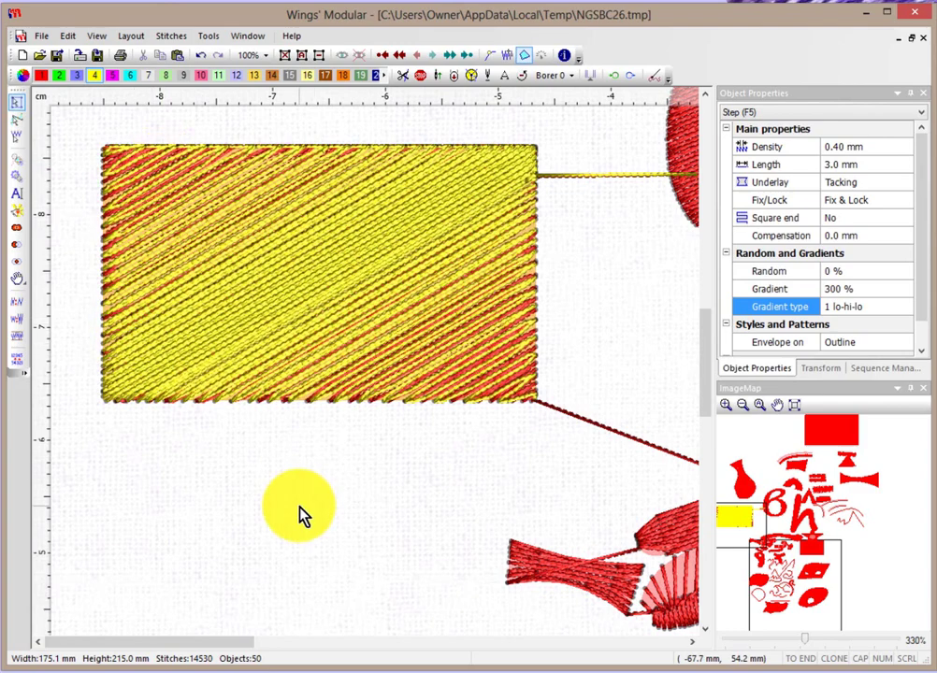
- Zoom out until the red 6 is visible and select it
scroll(264, 452, "up", 3)
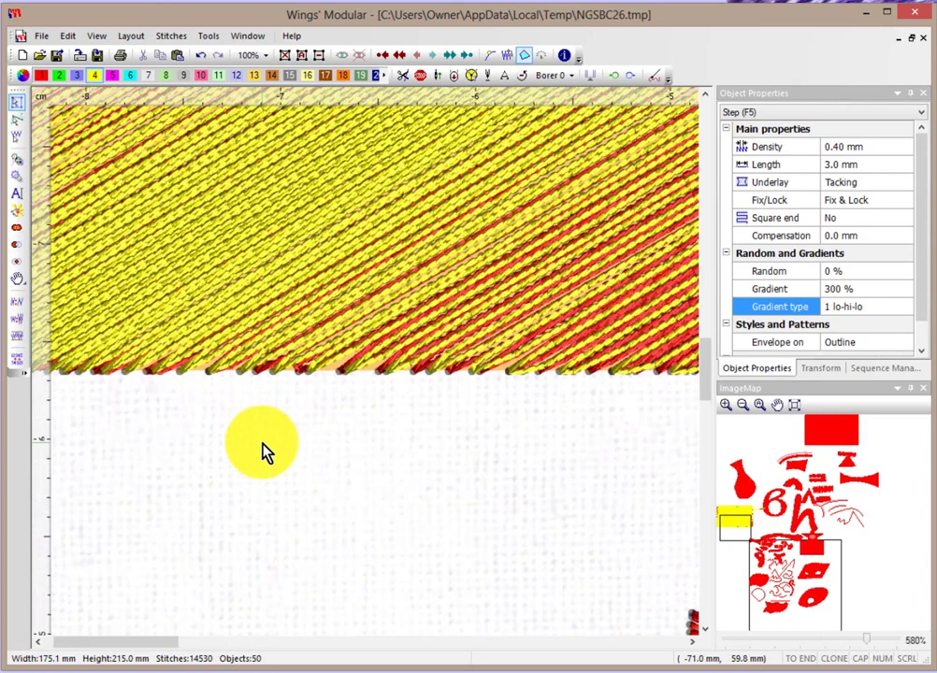
scroll(264, 452, "down", 4)
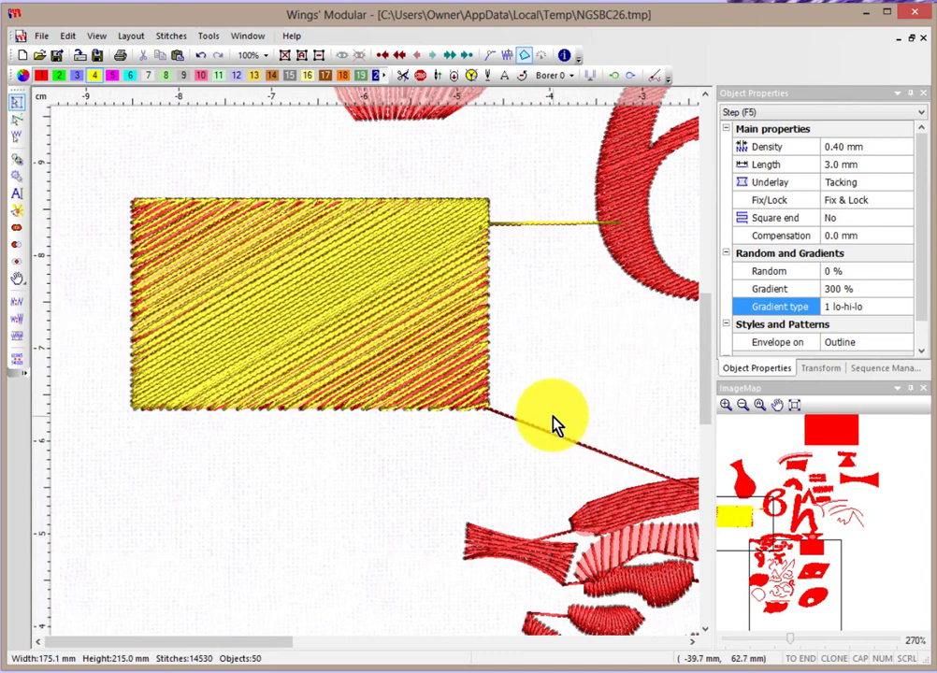
scroll(924, 273, "down", 1)
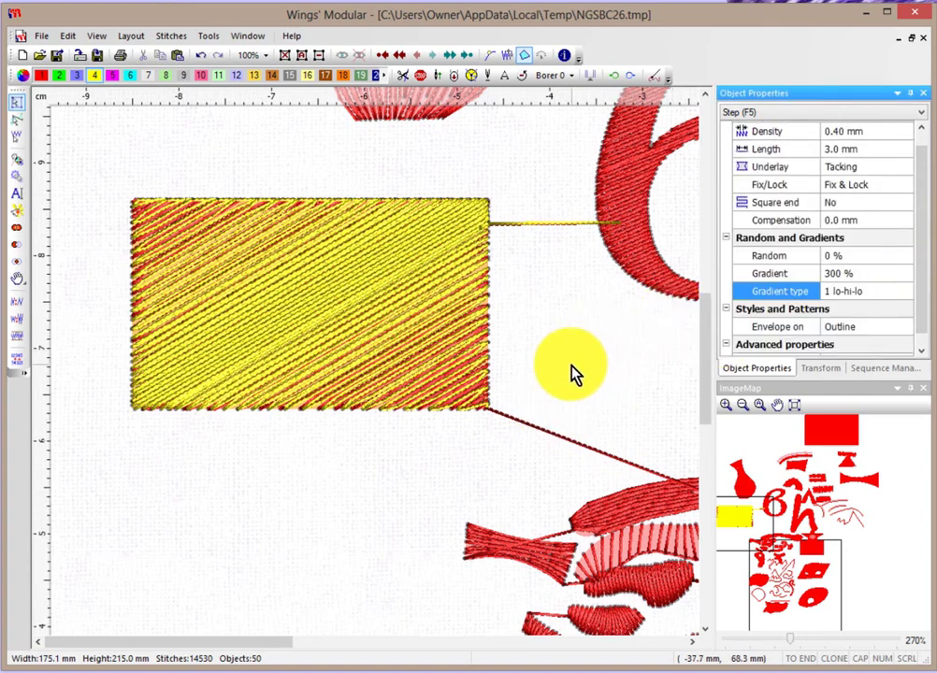
scroll(574, 372, "down", 3)
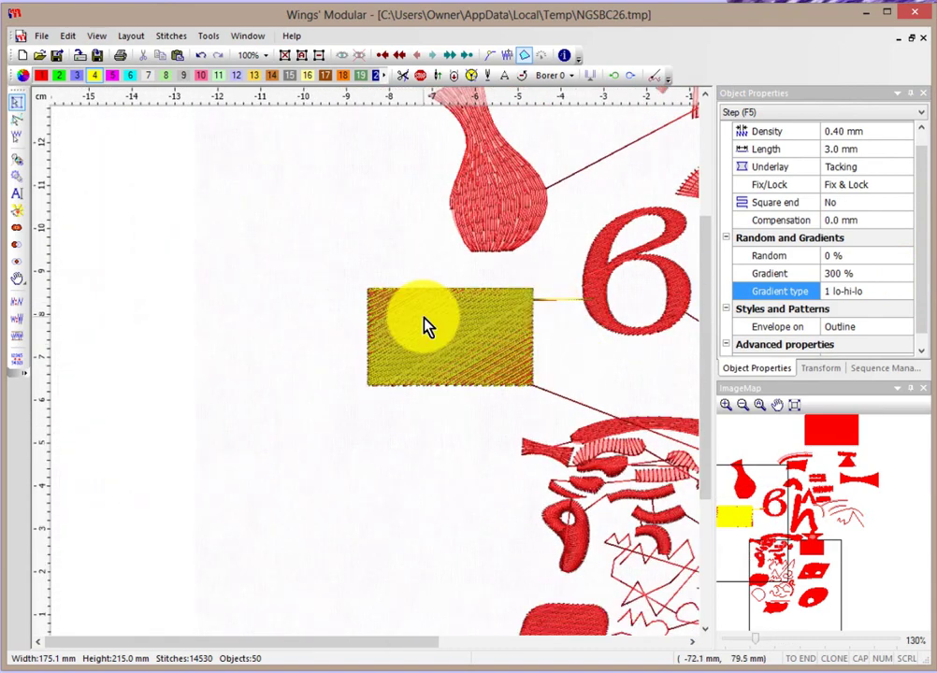
left_click(597, 277)
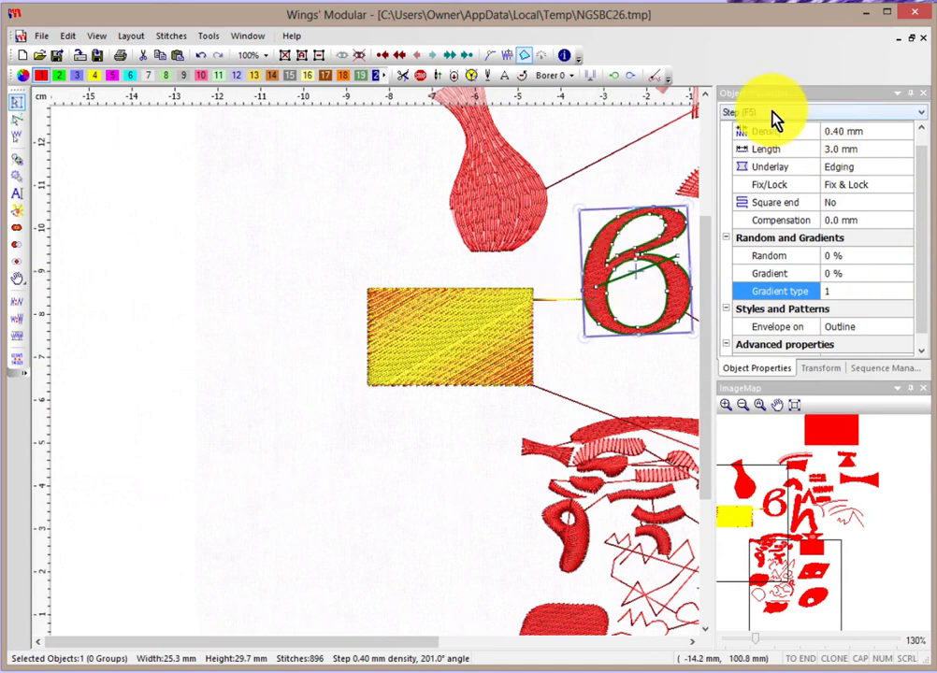
- Give the 6 a 200% gradient and move it just above-left of the yellow rectangle
left_click(829, 274)
type("200")
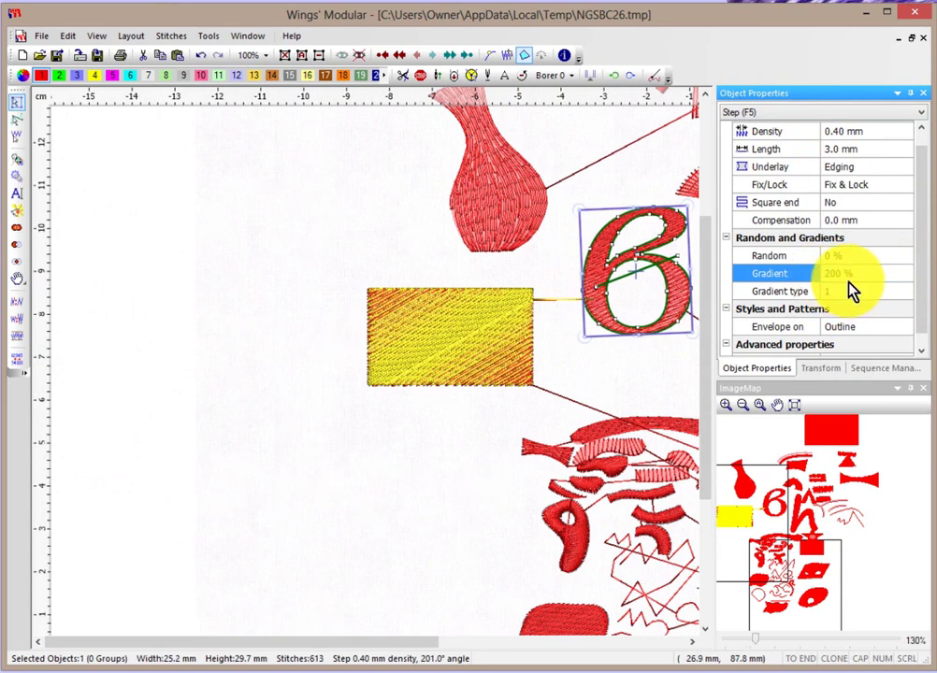
left_click_drag(602, 255, 292, 226)
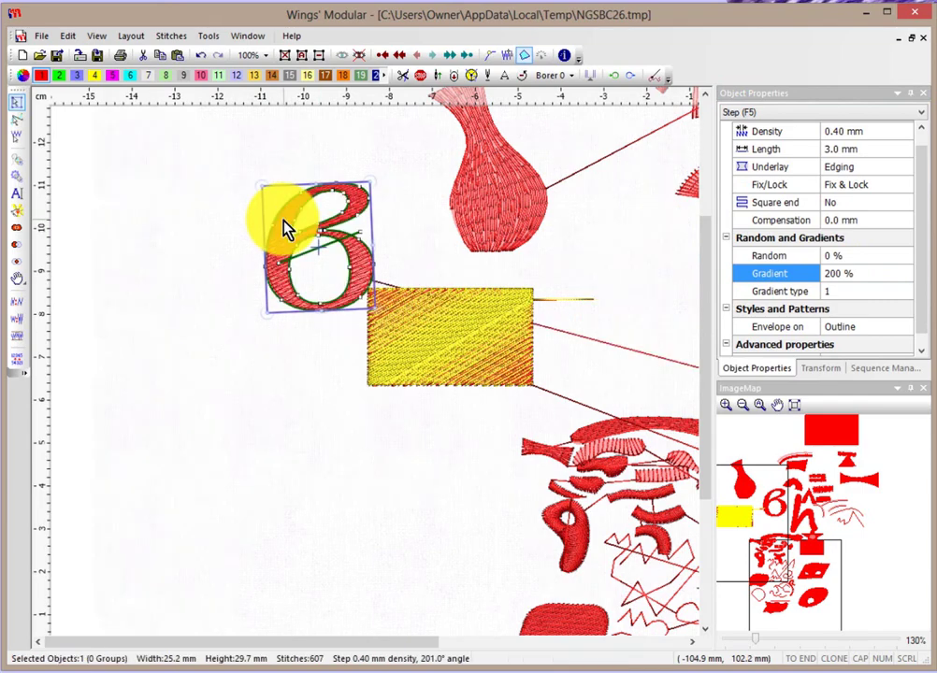
scroll(318, 242, "up", 5)
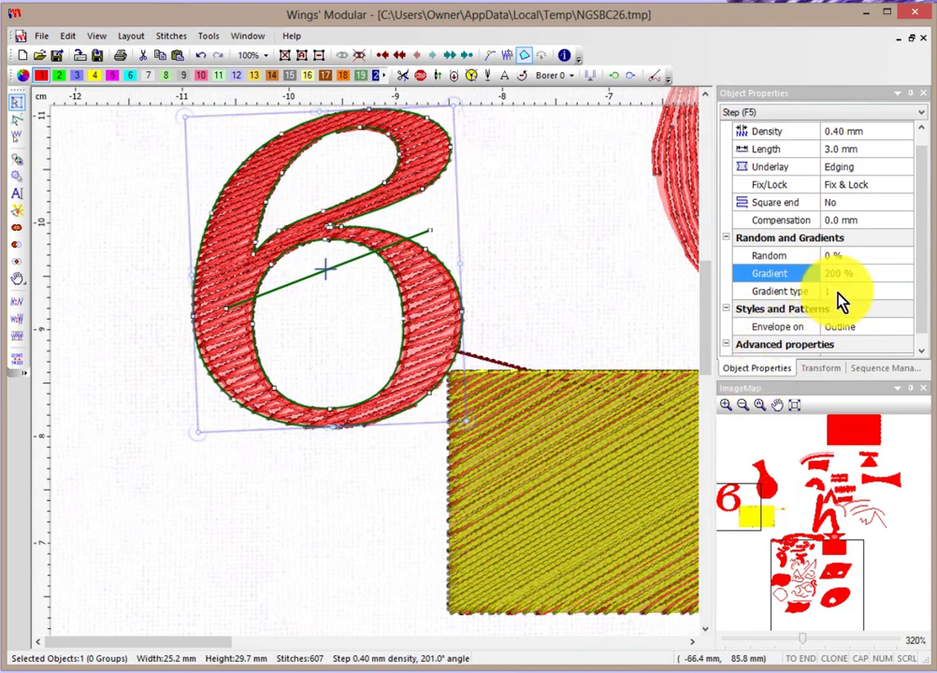
left_click(550, 264)
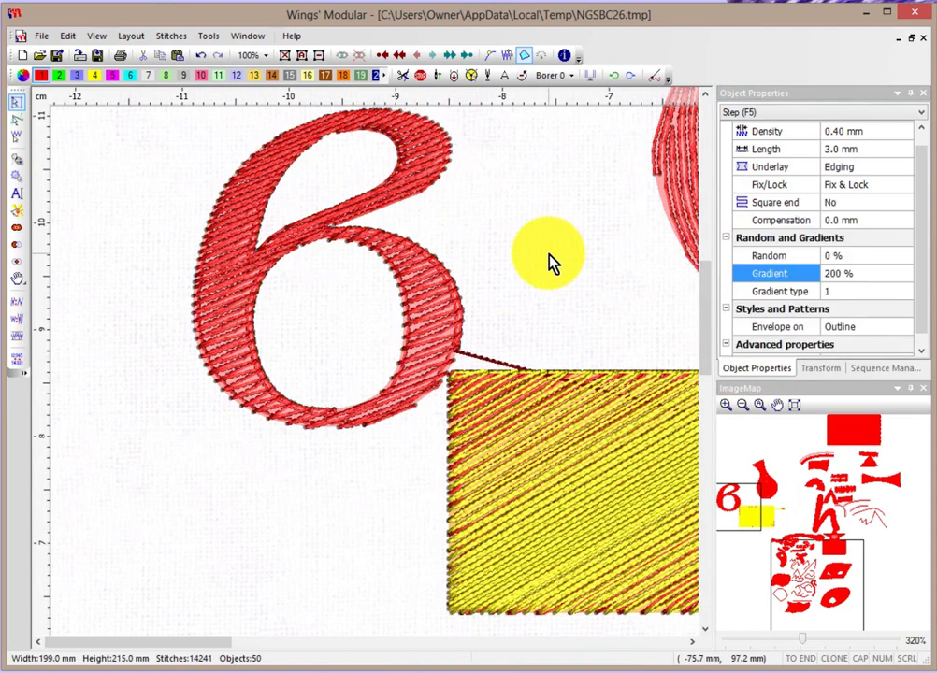
scroll(550, 264, "down", 5)
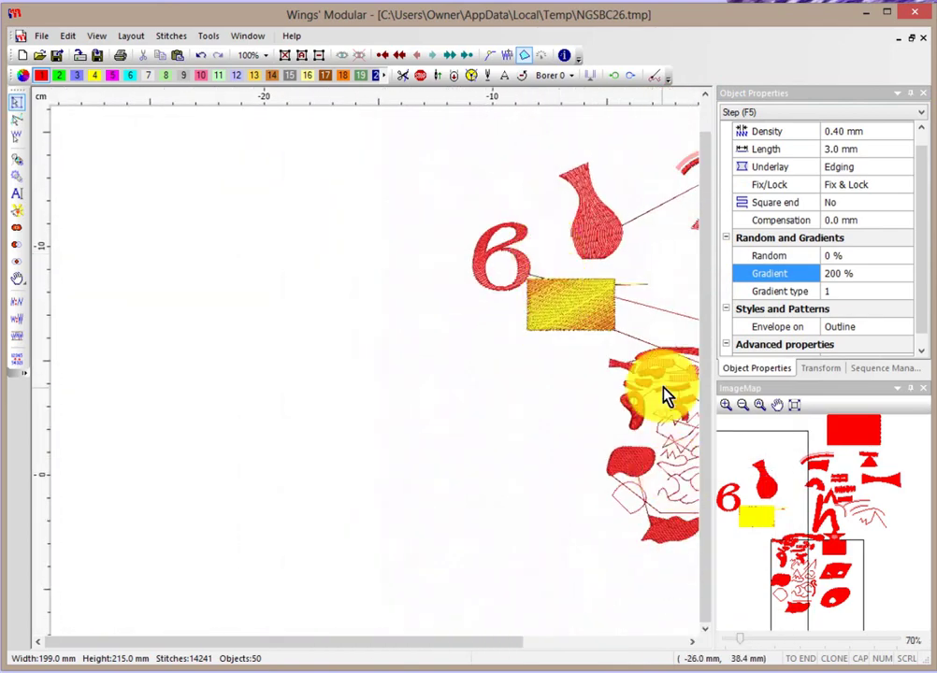
scroll(673, 376, "up", 4)
scroll(675, 374, "up", 2)
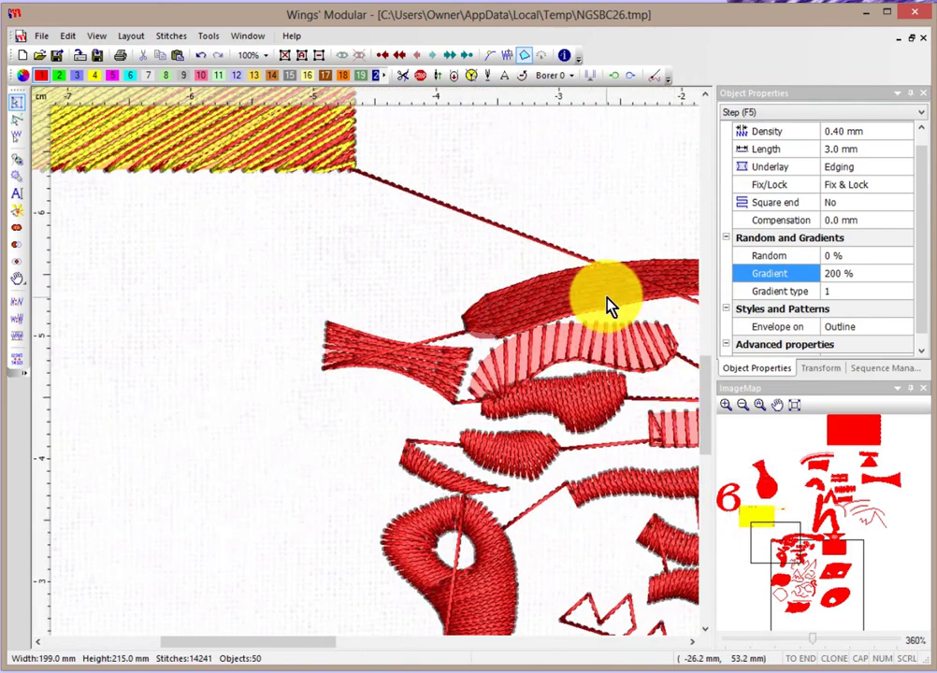
left_click(609, 344)
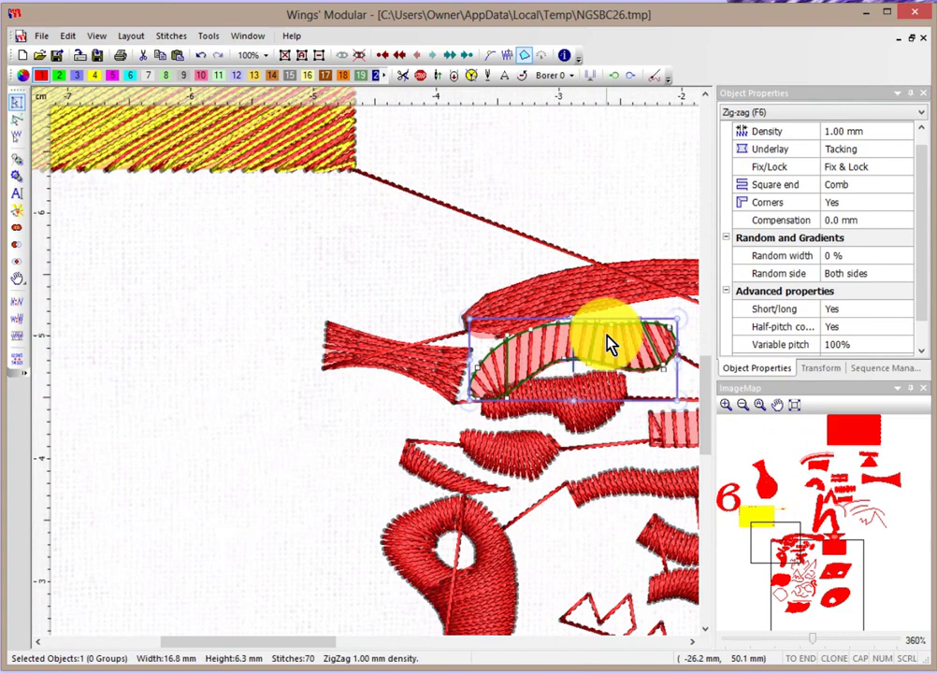
left_click(594, 425)
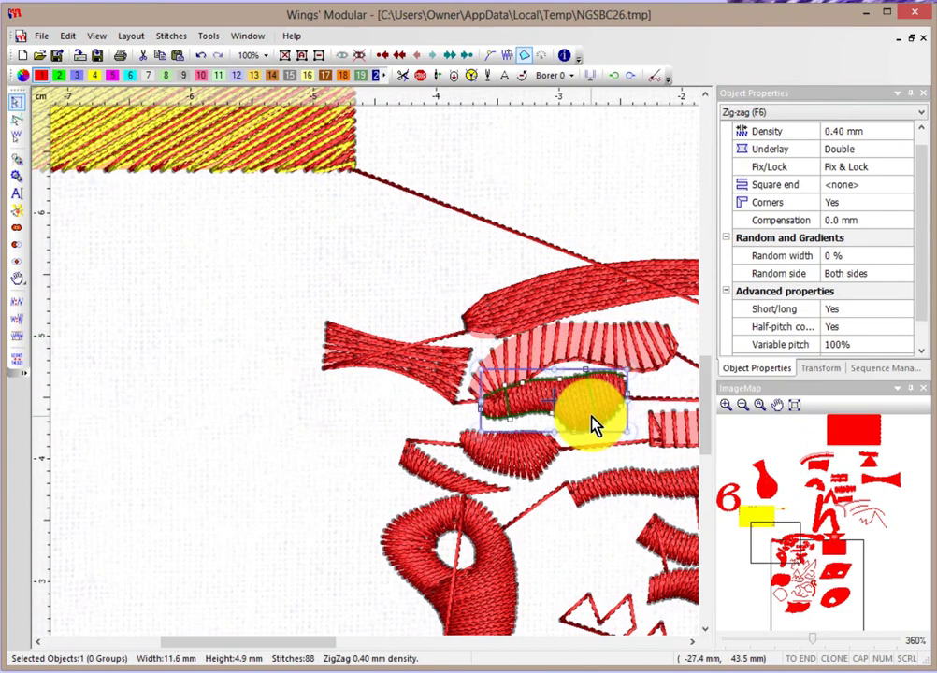
left_click(519, 456)
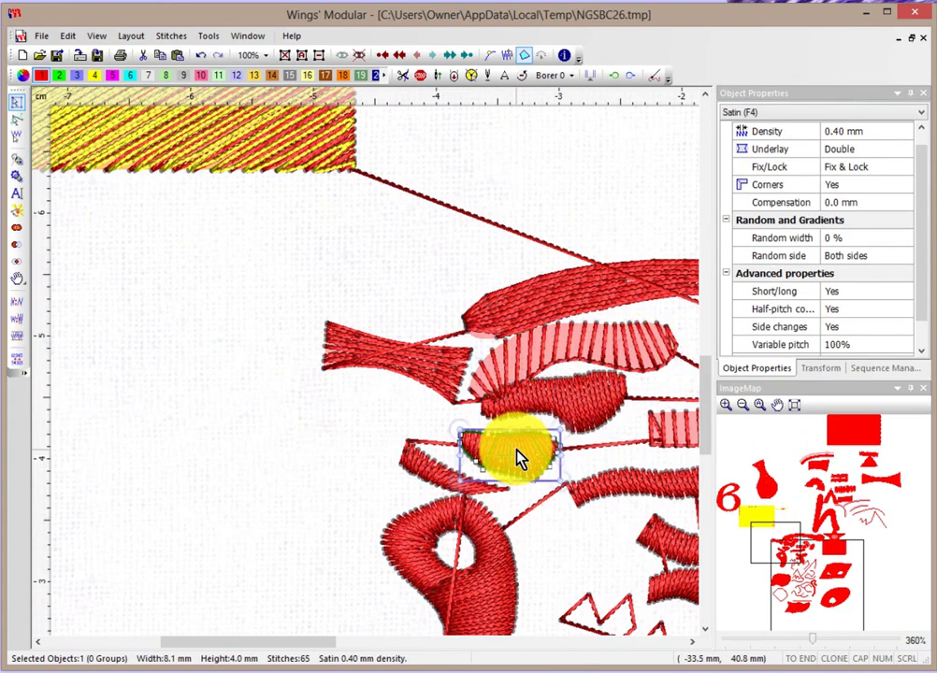
mouse_move(920, 198)
left_mouse_down()
mouse_move(921, 206)
mouse_move(922, 180)
left_mouse_up()
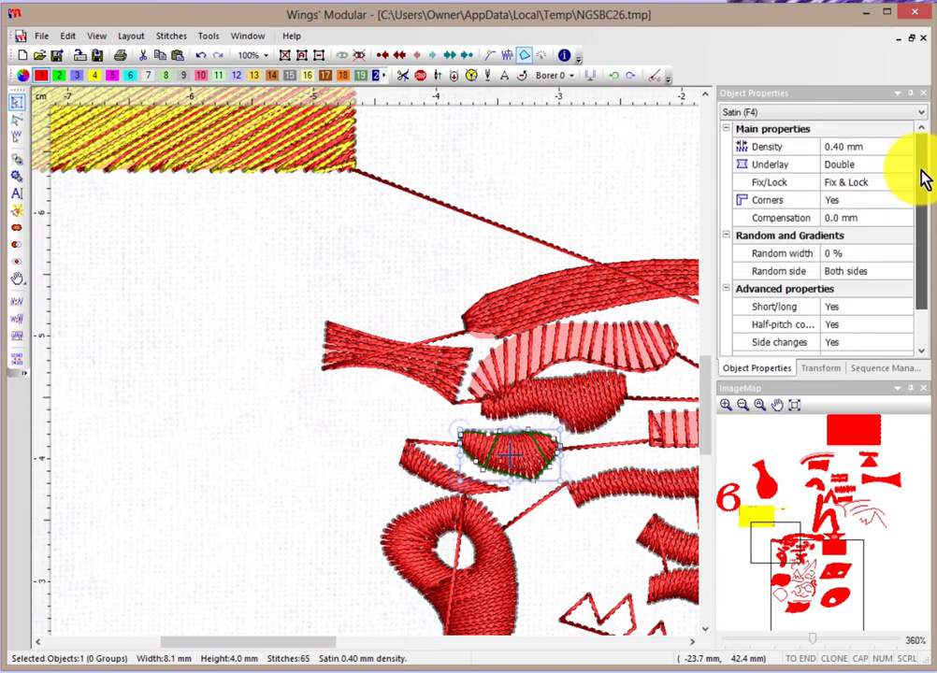
left_click(182, 390)
scroll(213, 367, "down", 5)
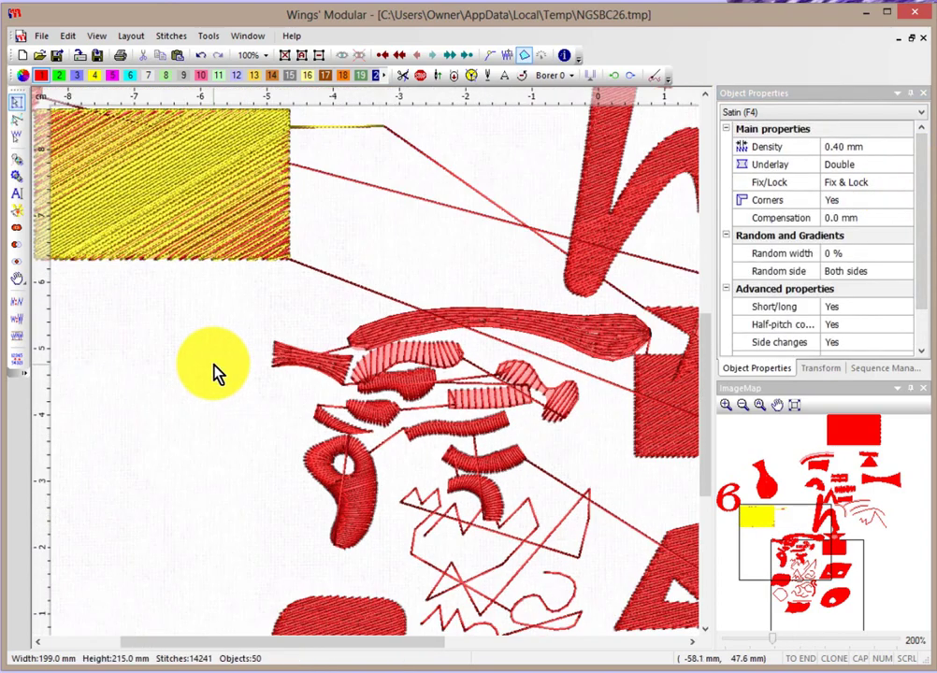